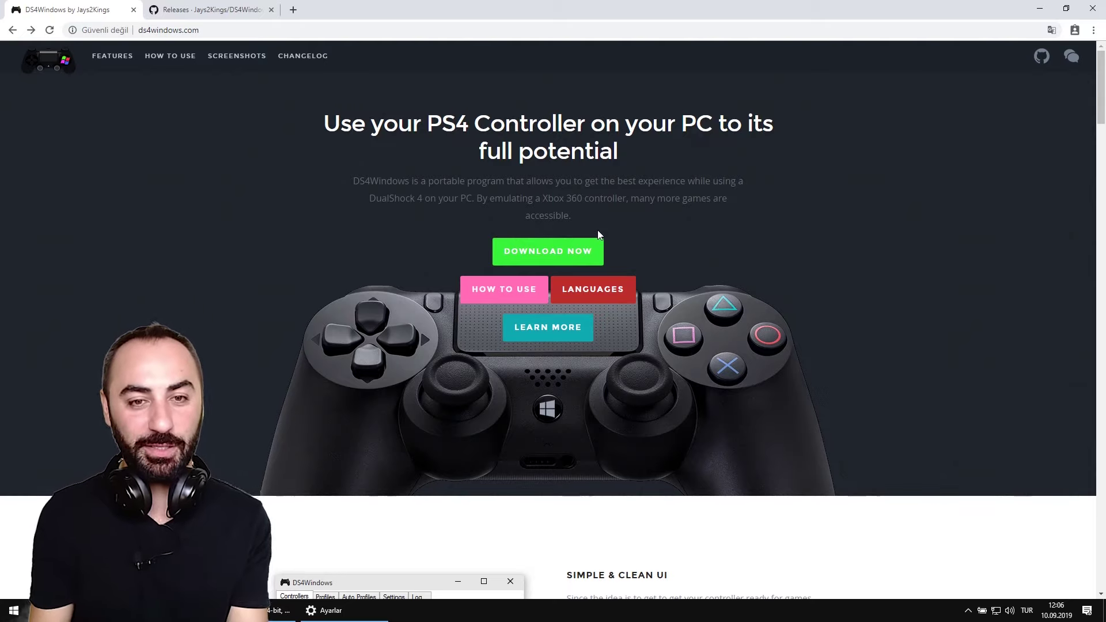
# Close the ds4windows.com page and look through the DS4Windows releases page on GitHub.
pyautogui.hotkey('ctrl', 'w')
pyautogui.scroll(-1, 605, 368)
pyautogui.scroll(-1, 636, 393)
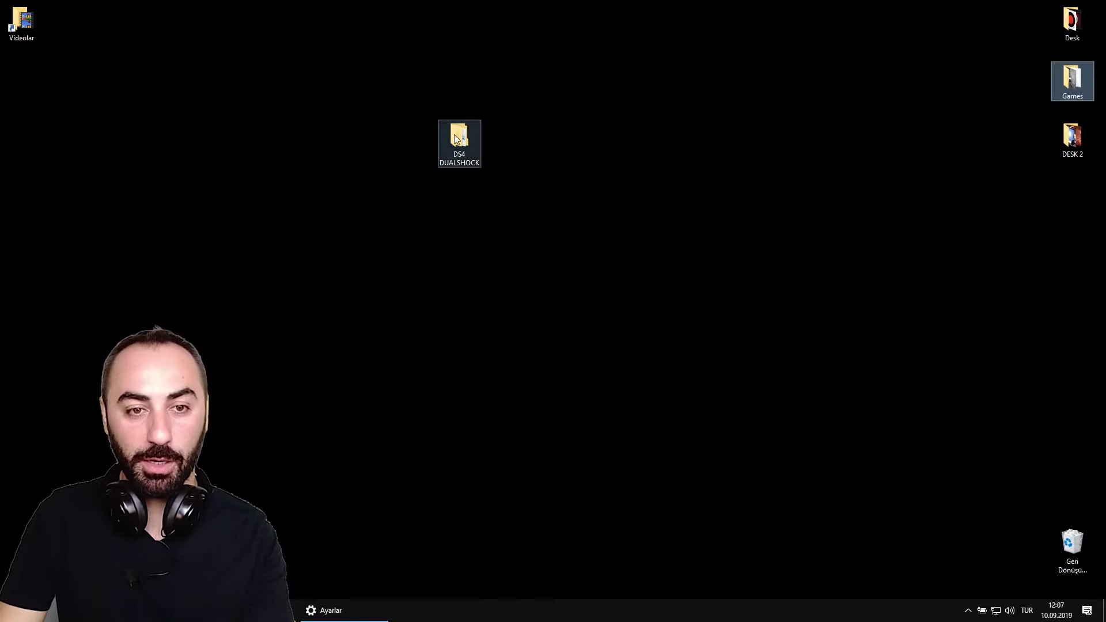
# Extract DS4Windows (1).zip from the desktop's DS4 DUALSHOCK folder into its own DS4Windows (1) subfolder.
pyautogui.doubleClick(455, 137)
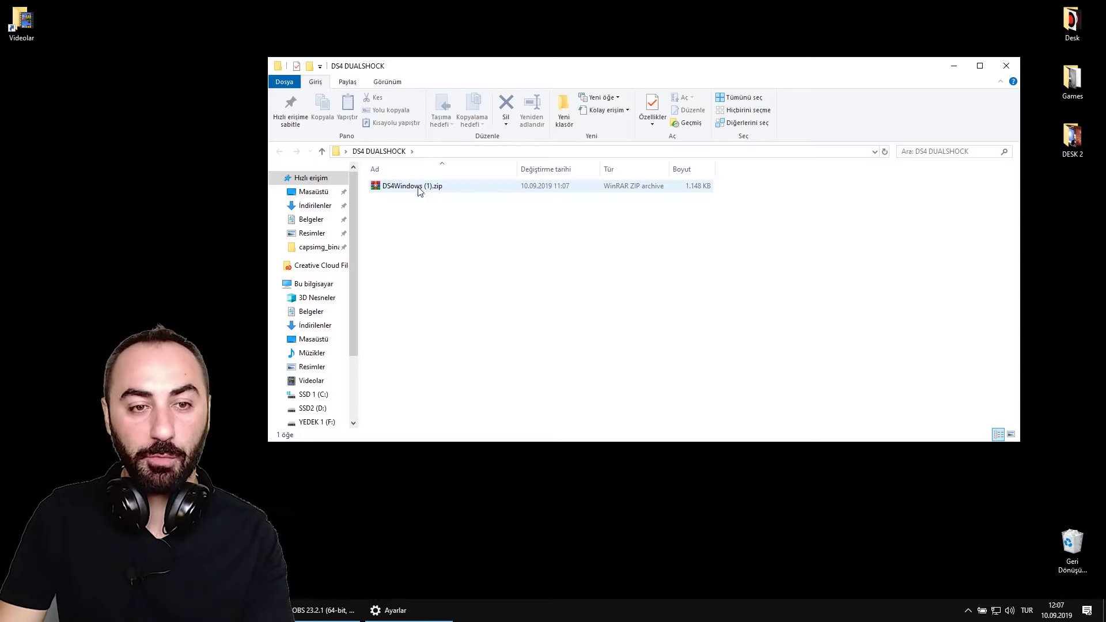
pyautogui.click(417, 191)
pyautogui.rightClick(408, 184)
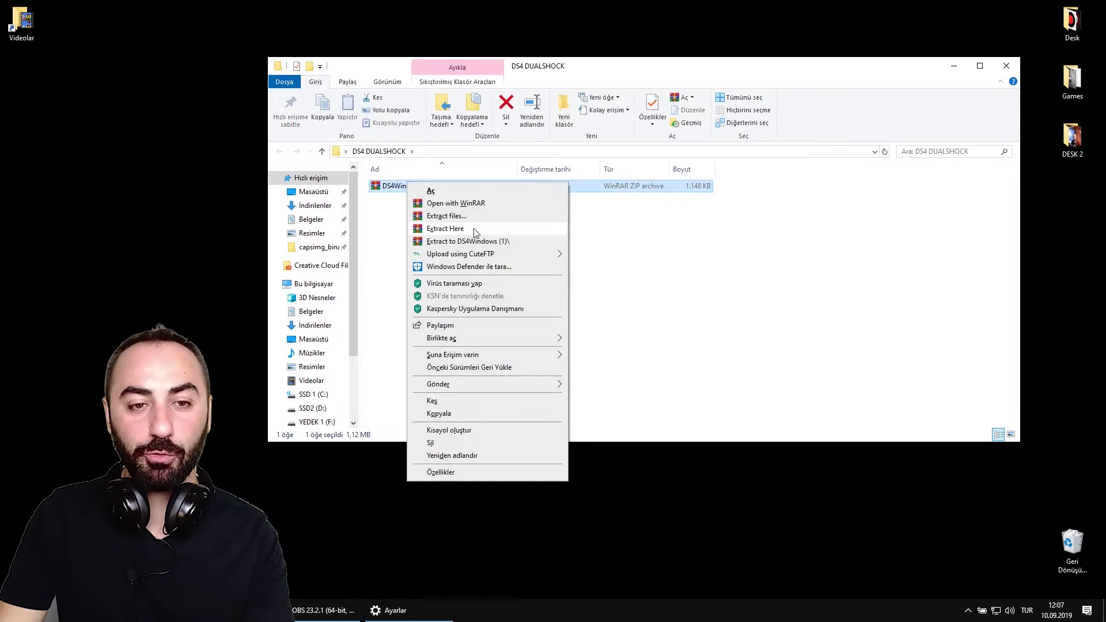
pyautogui.click(512, 242)
# Run DS4Windows.exe from the extracted folder and install the DS4 driver through its controller and driver setup.
pyautogui.doubleClick(403, 186)
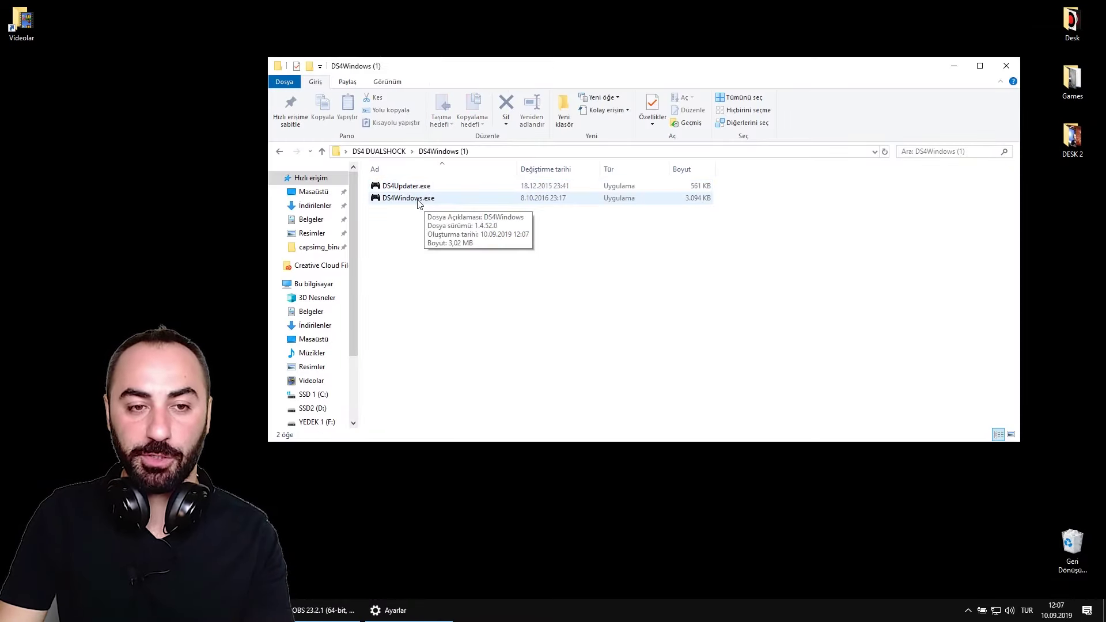
pyautogui.doubleClick(410, 198)
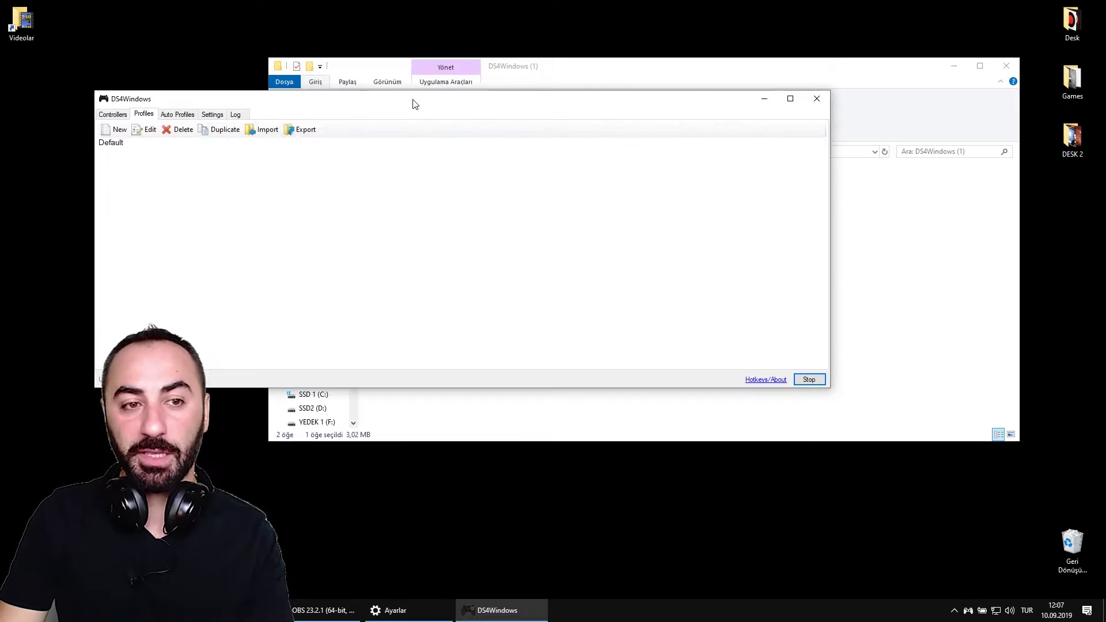
pyautogui.click(213, 115)
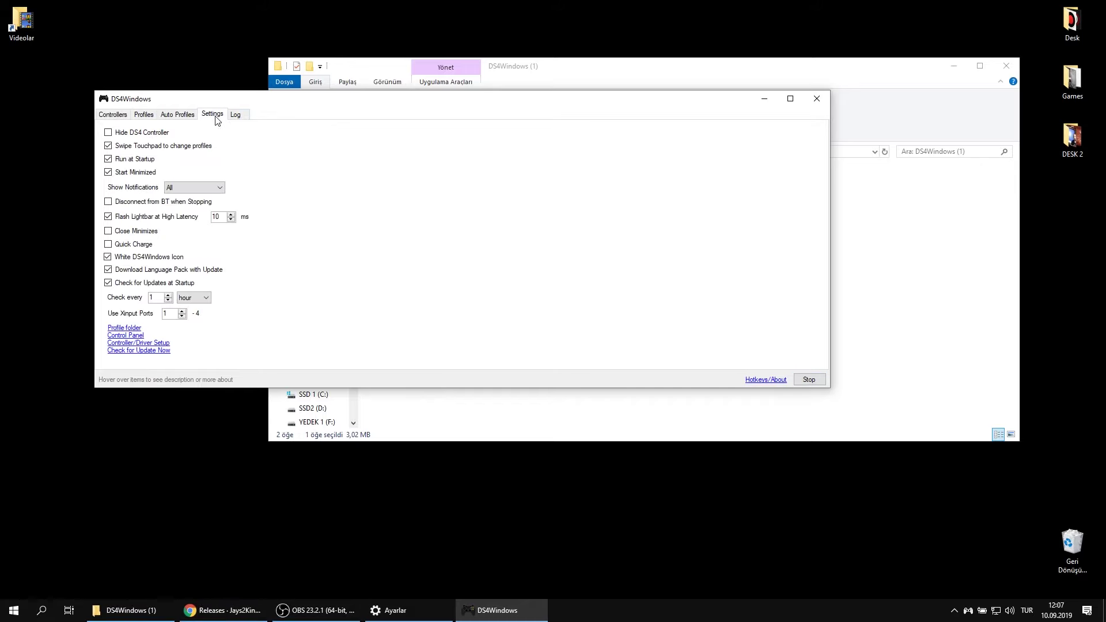
pyautogui.click(138, 343)
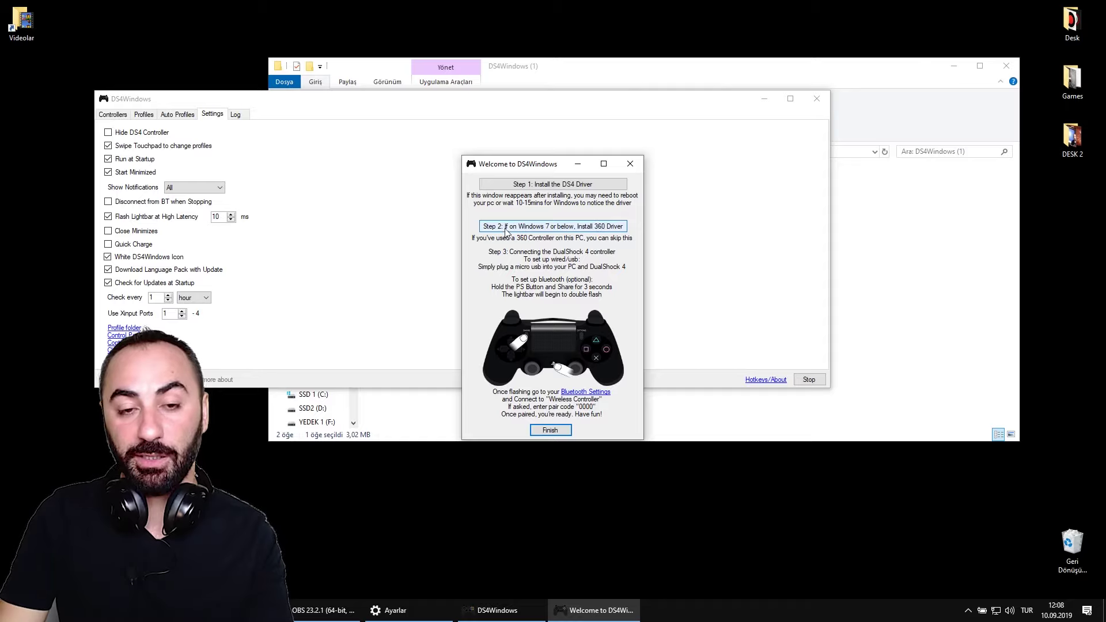
pyautogui.click(563, 185)
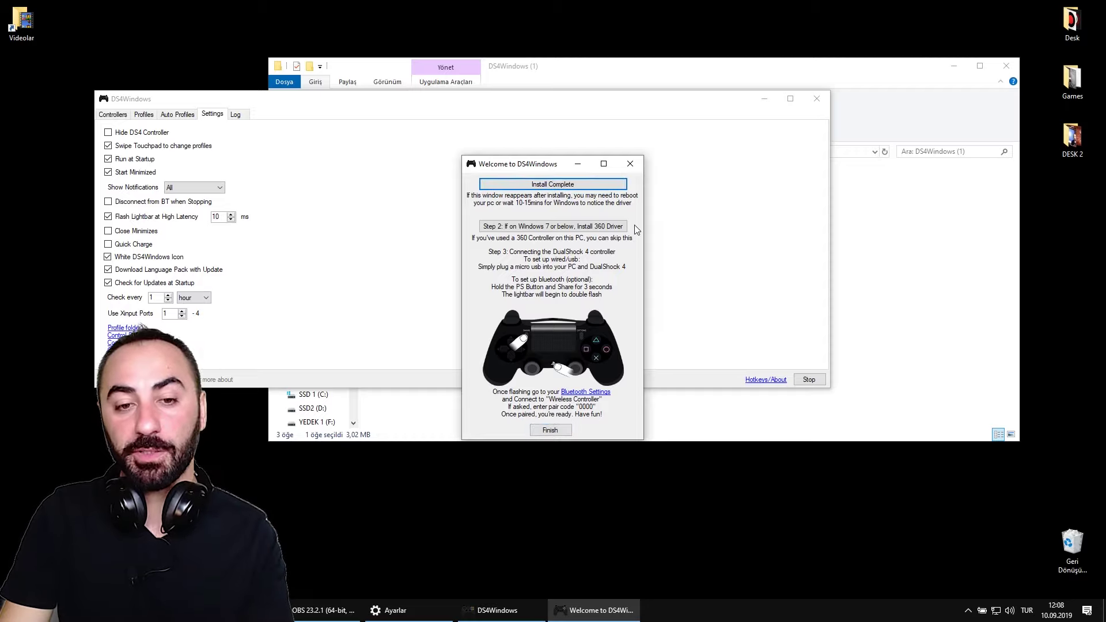
pyautogui.click(550, 431)
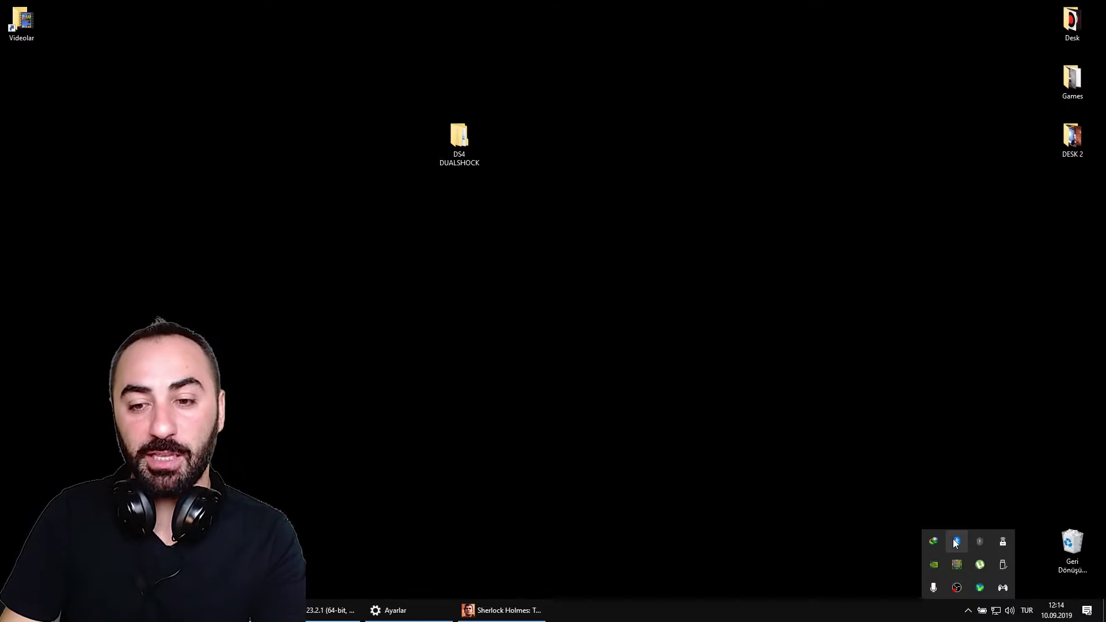
# Pair the Wireless Controller with the PC as a new Bluetooth device and switch to the open Sherlock Holmes game.
pyautogui.doubleClick(956, 541)
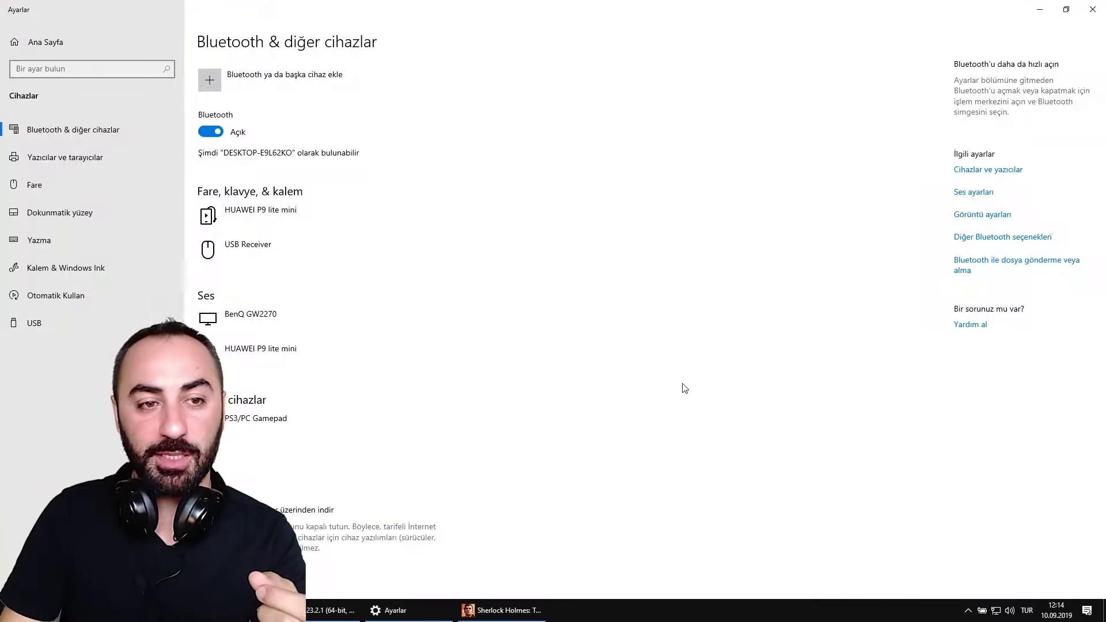
pyautogui.click(315, 84)
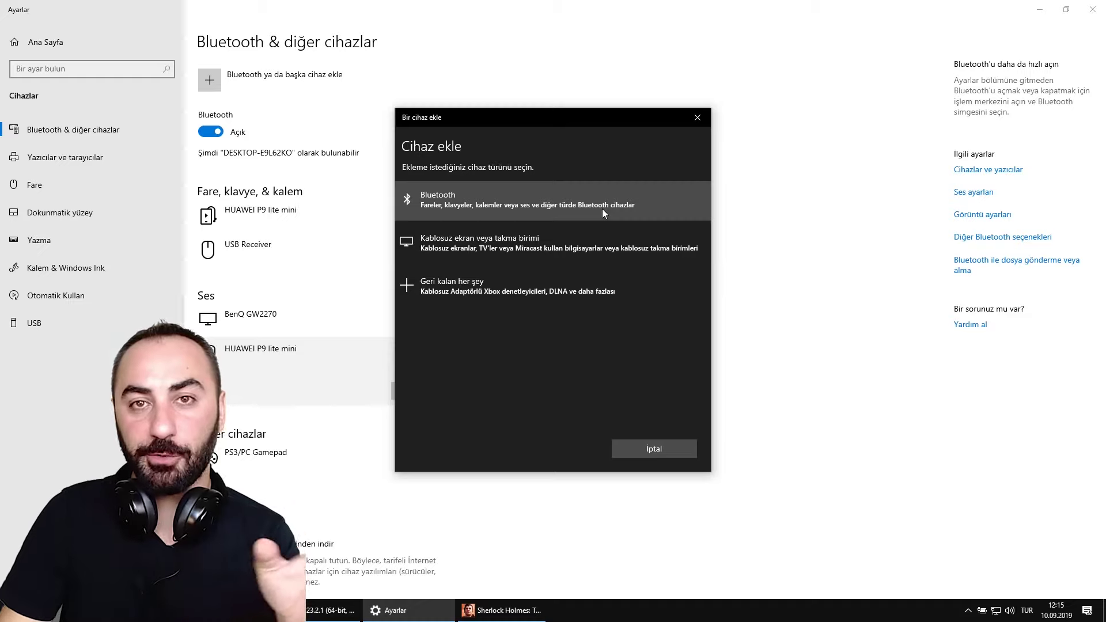
pyautogui.click(564, 191)
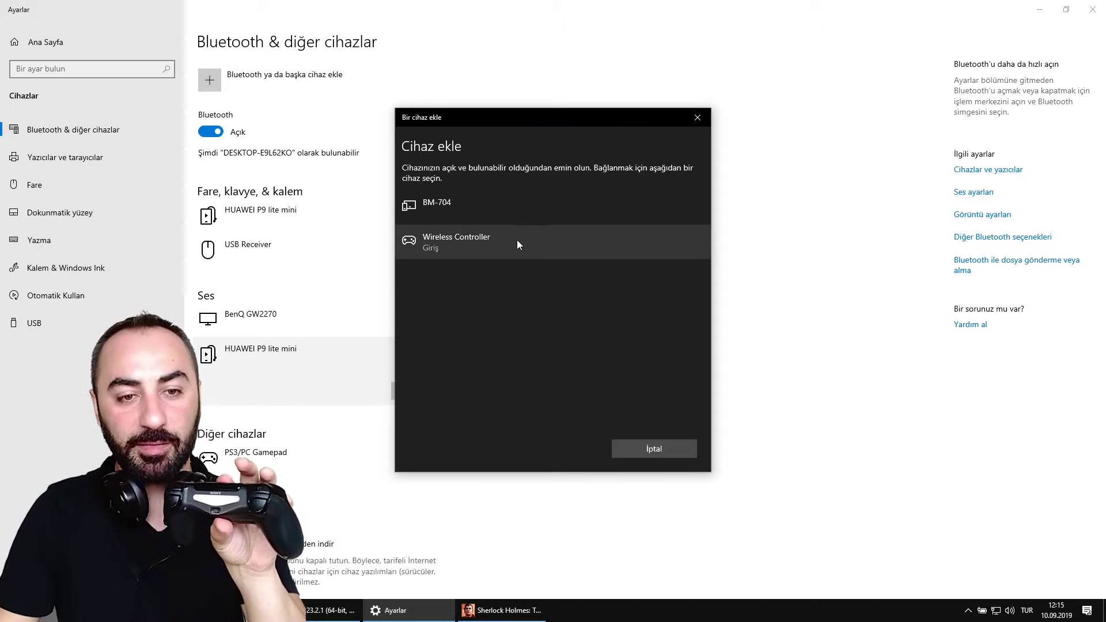
pyautogui.click(488, 243)
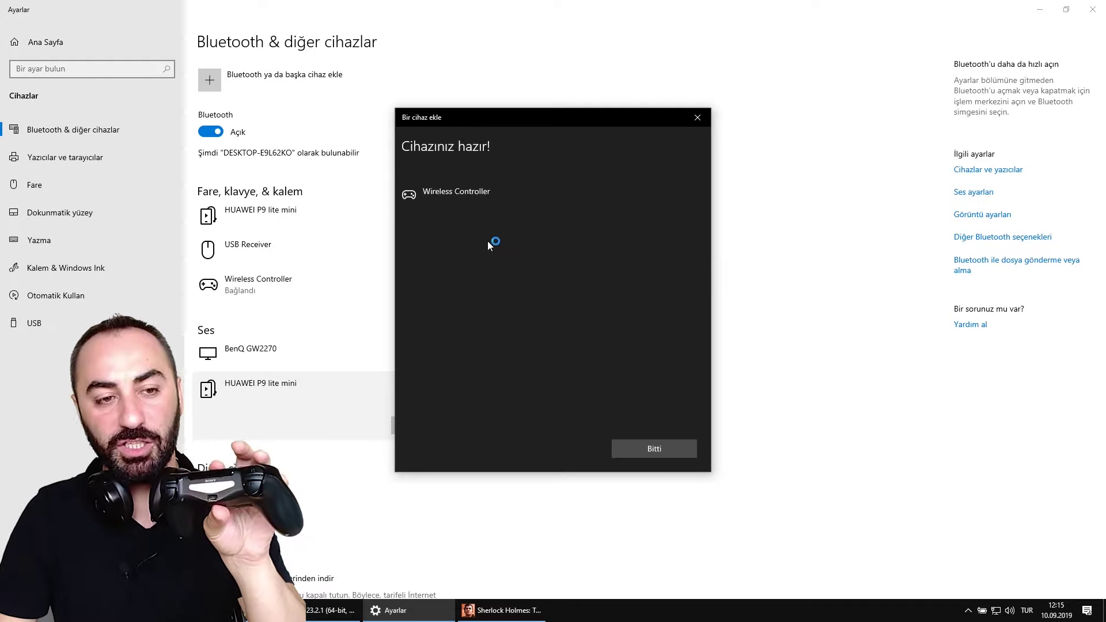
pyautogui.click(654, 449)
pyautogui.click(503, 611)
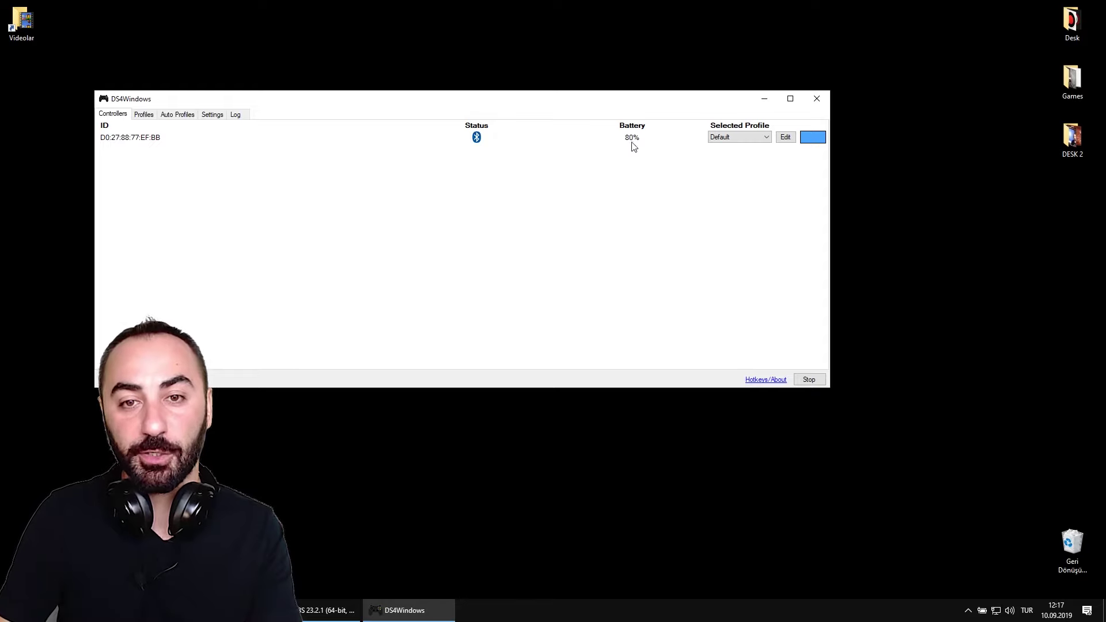
# Set the connected controller's light bar in DS4Windows to a custom red color.
pyautogui.click(812, 138)
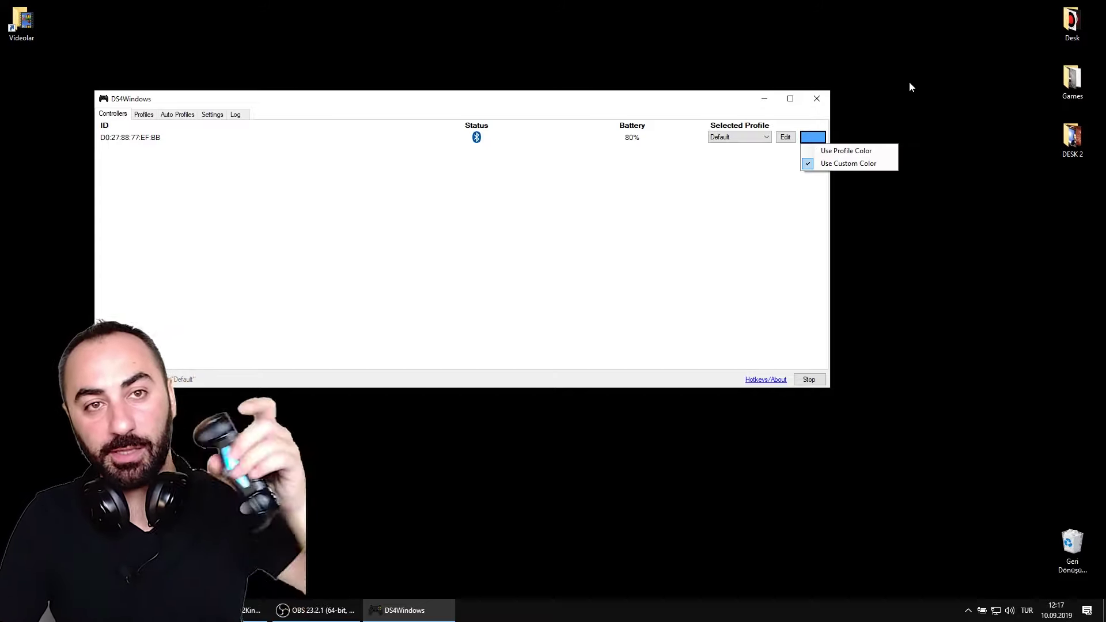
pyautogui.click(862, 166)
pyautogui.click(496, 184)
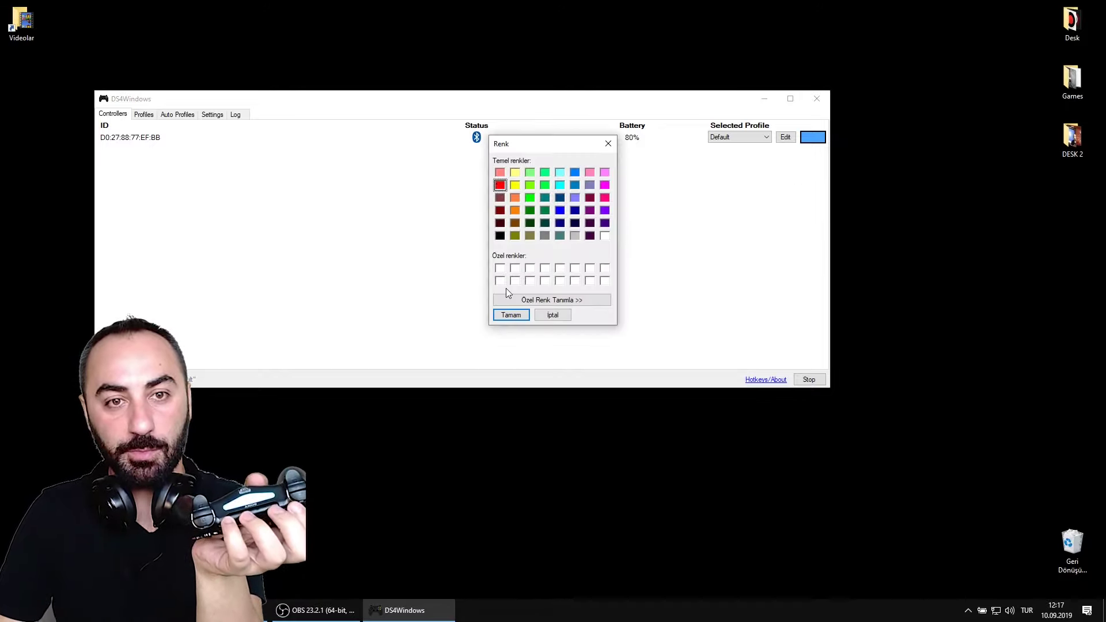
pyautogui.click(511, 314)
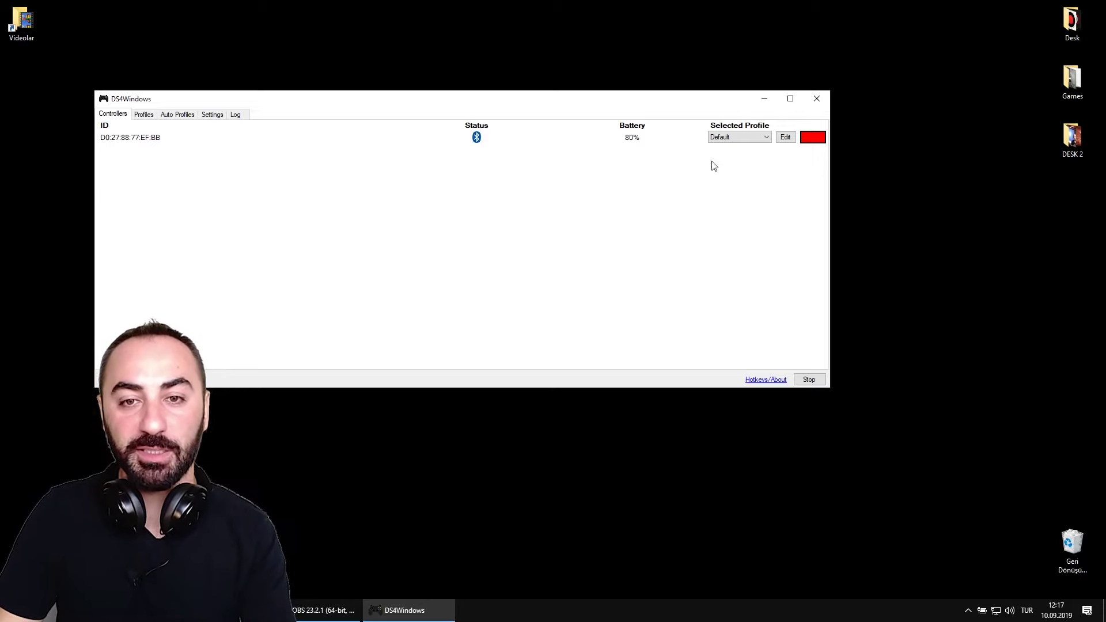
pyautogui.click(739, 137)
pyautogui.click(340, 298)
pyautogui.click(127, 110)
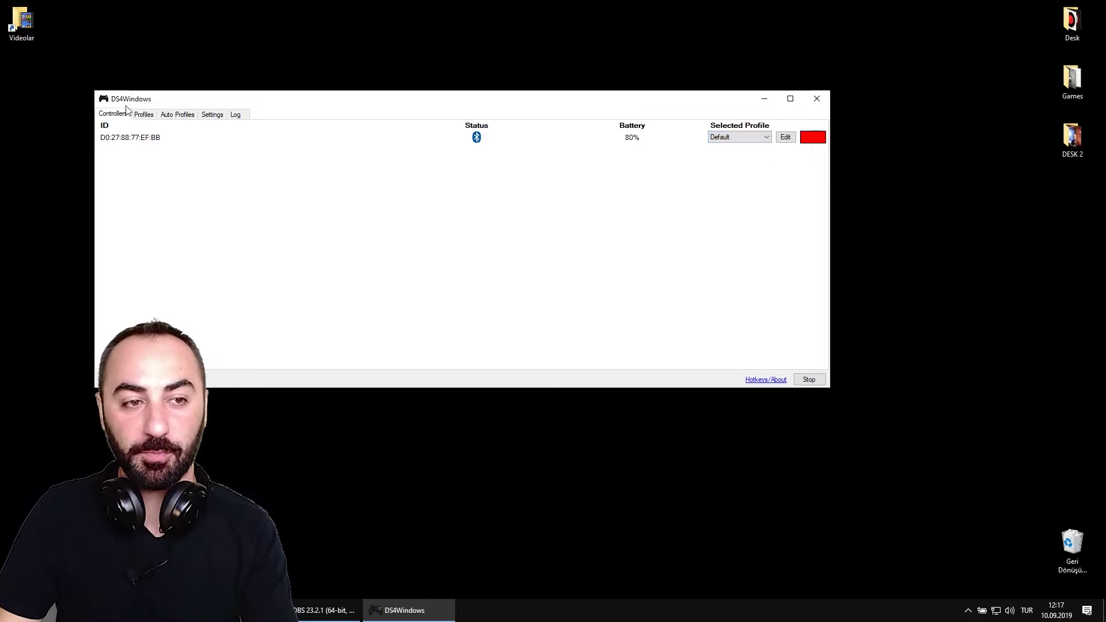
# Open the Default profile for editing and test the controller's heavy rumble.
pyautogui.click(144, 116)
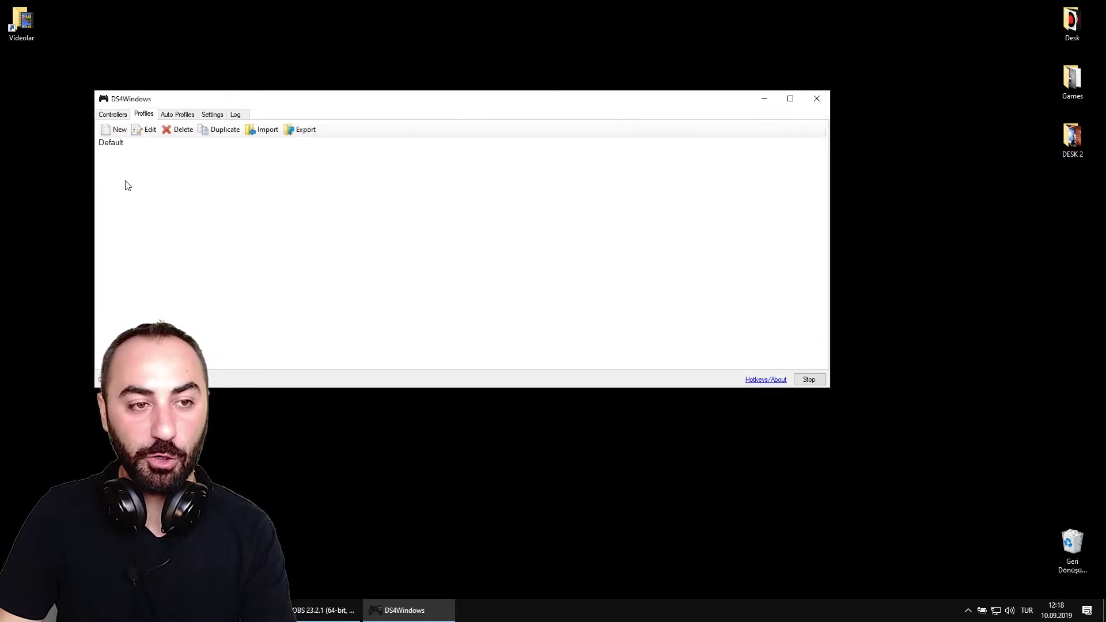
pyautogui.click(118, 149)
pyautogui.doubleClick(123, 149)
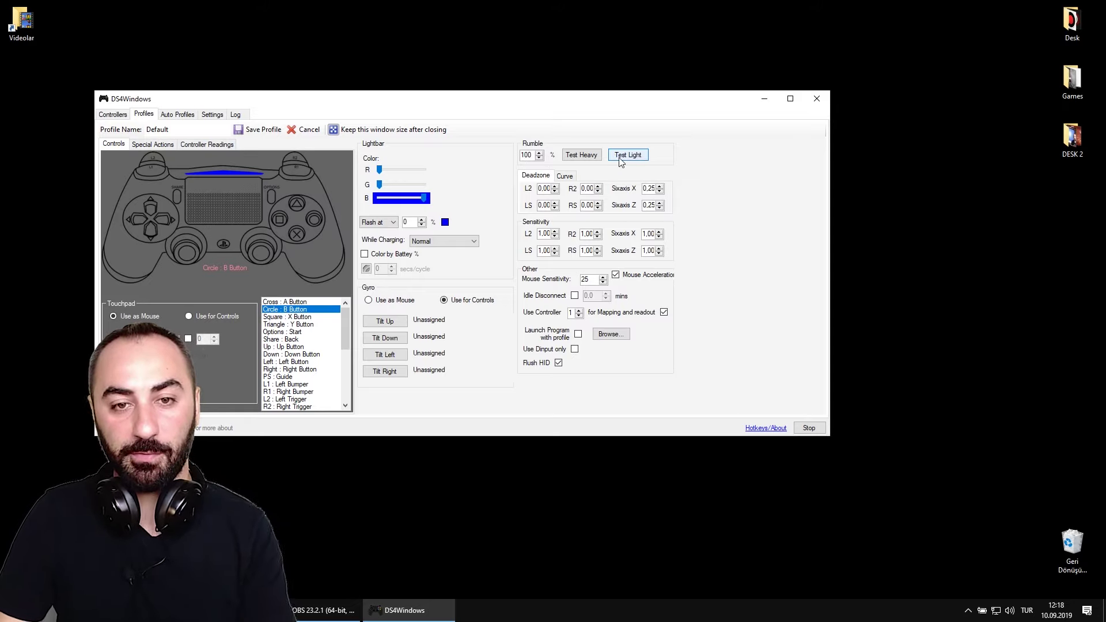
pyautogui.click(585, 156)
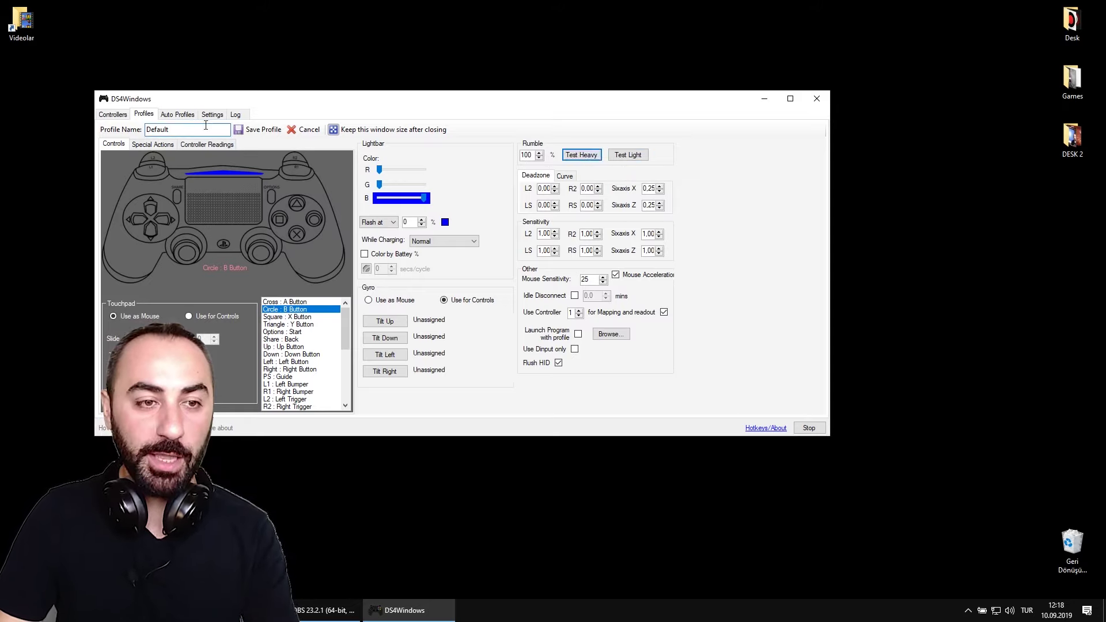
# Review the profile's special actions and controller readings, plus the auto profiles and general program settings.
pyautogui.click(154, 144)
pyautogui.click(202, 145)
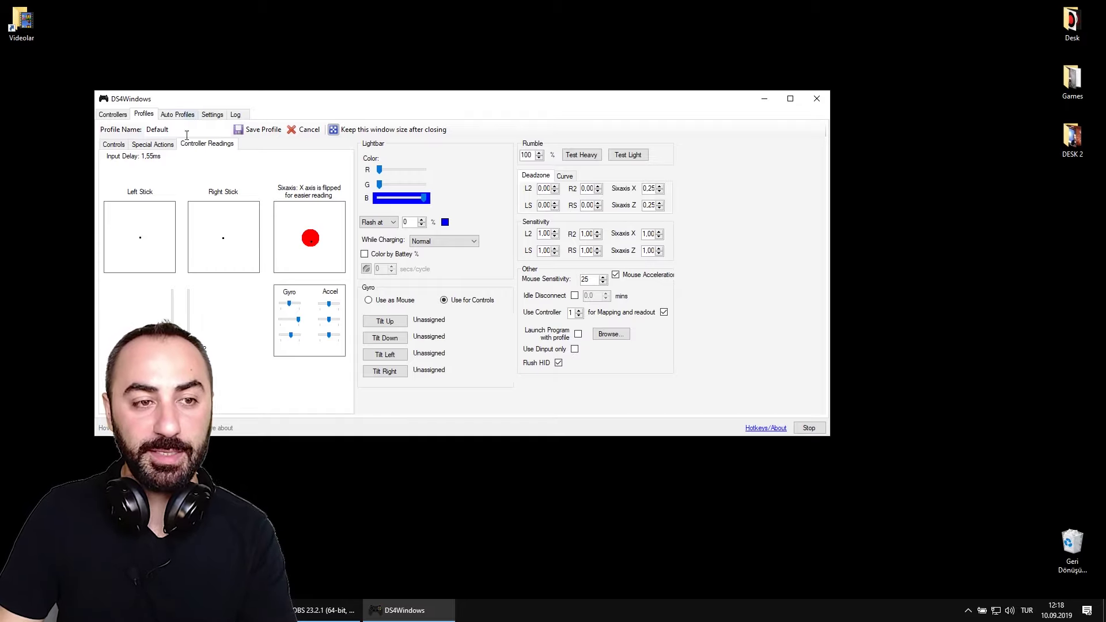
pyautogui.click(177, 114)
pyautogui.click(212, 114)
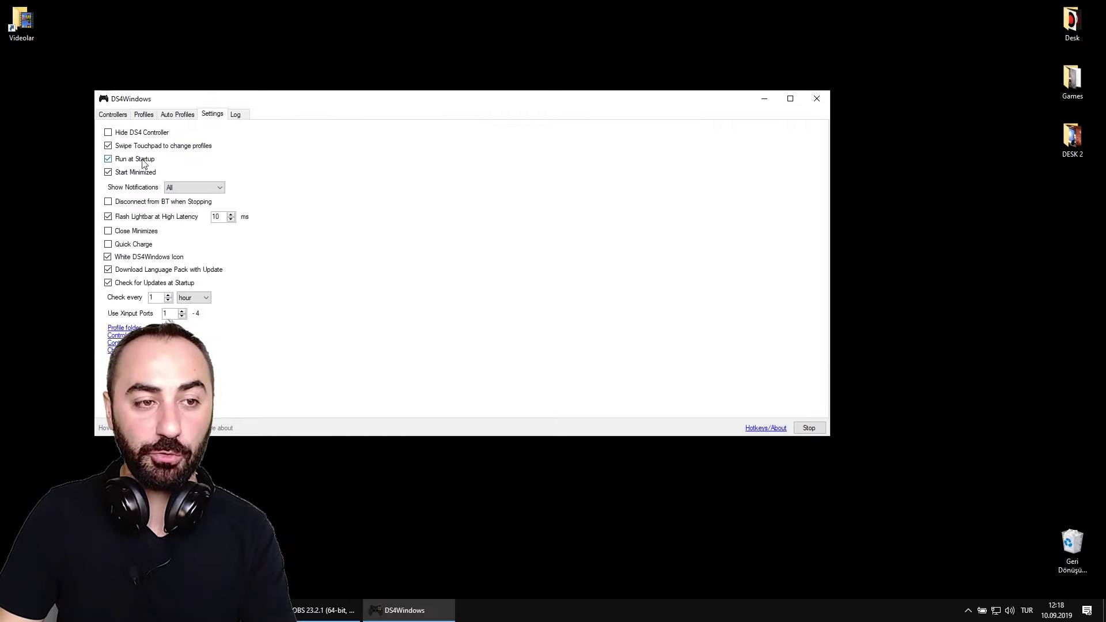